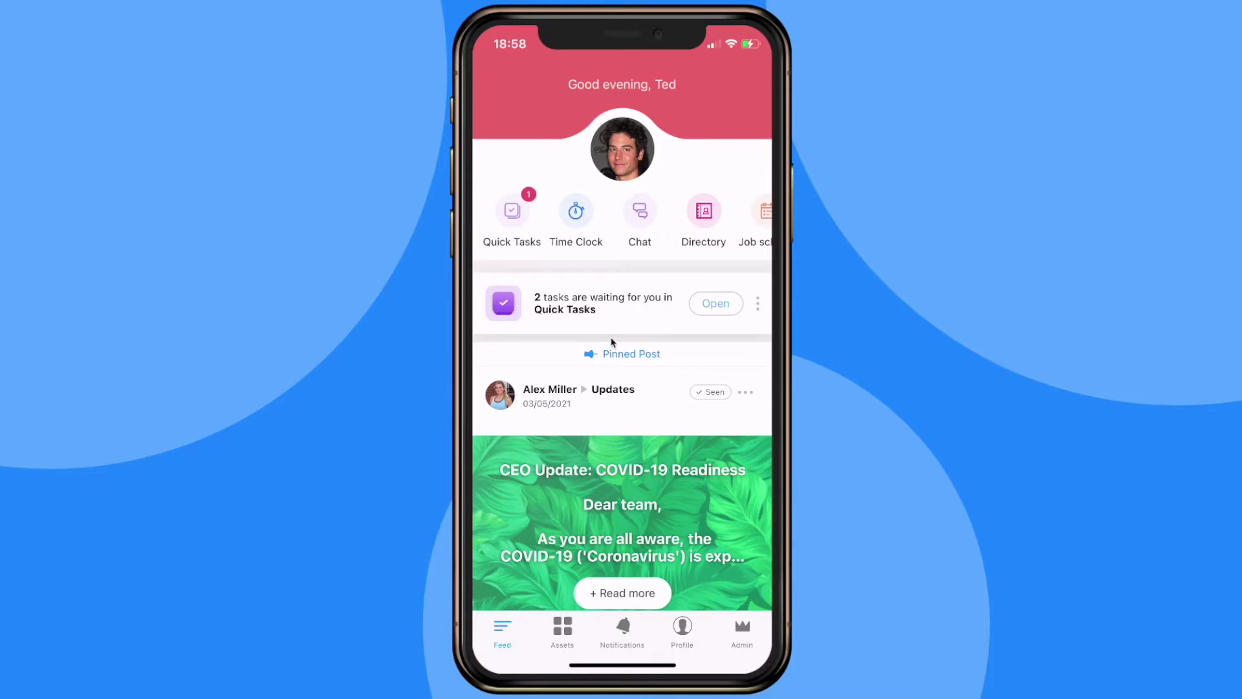
Clock in to a new shift under the Chef job, then go back to the home feed
{"action": "left_click", "coordinate": [574, 220]}
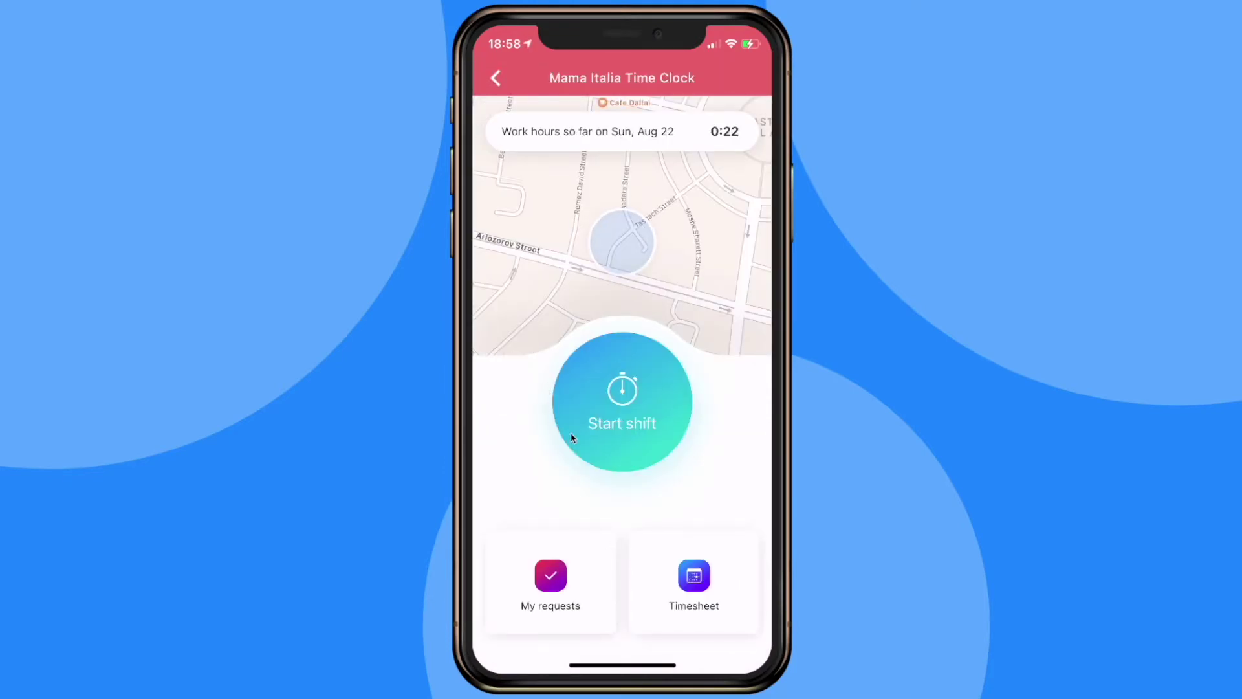
{"action": "left_click", "coordinate": [624, 409]}
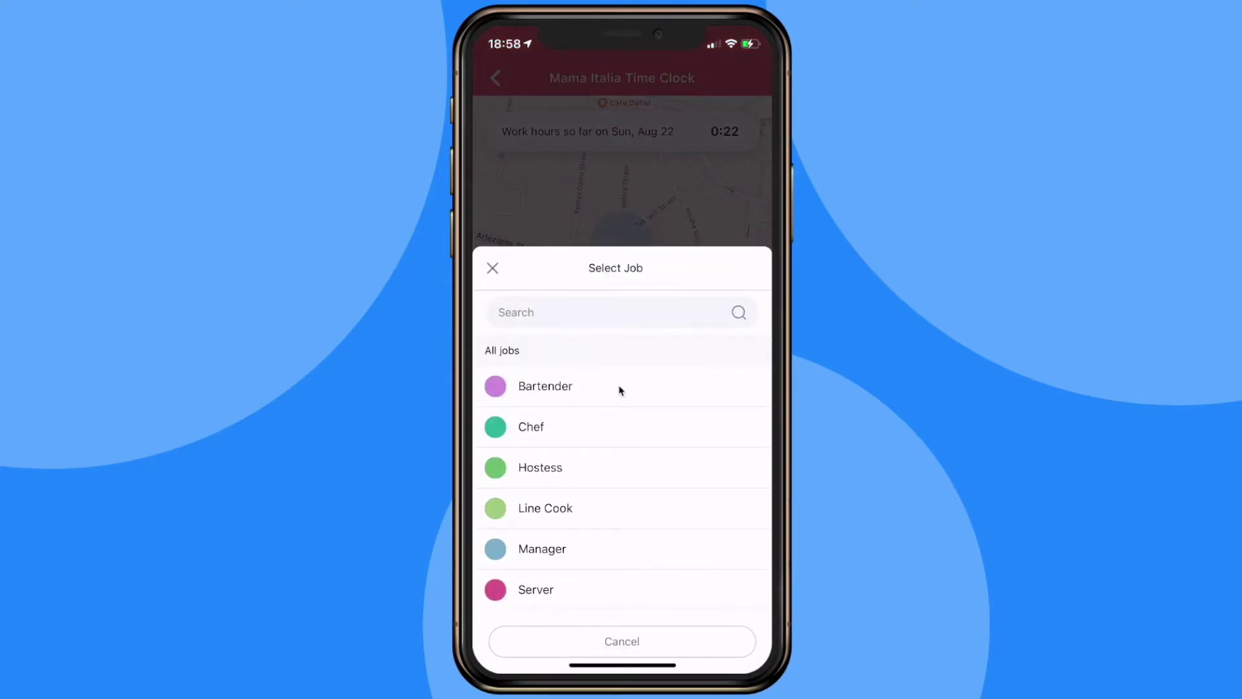
{"action": "left_click", "coordinate": [598, 439]}
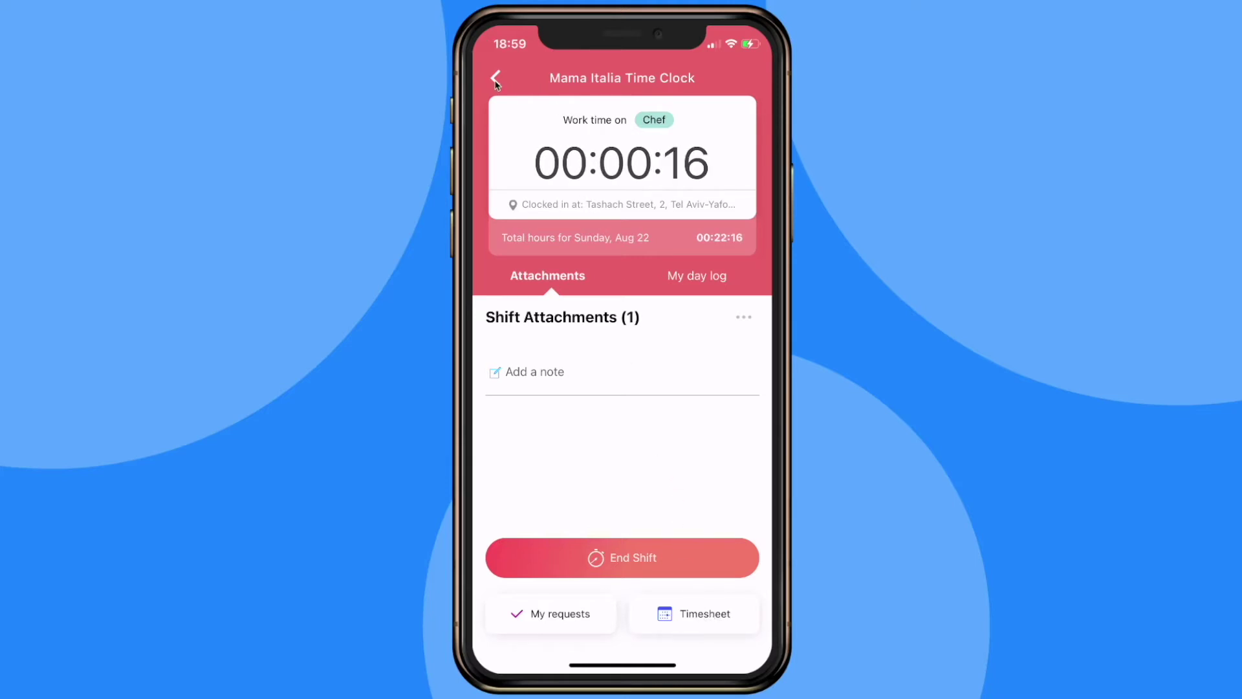
{"action": "left_click", "coordinate": [495, 79]}
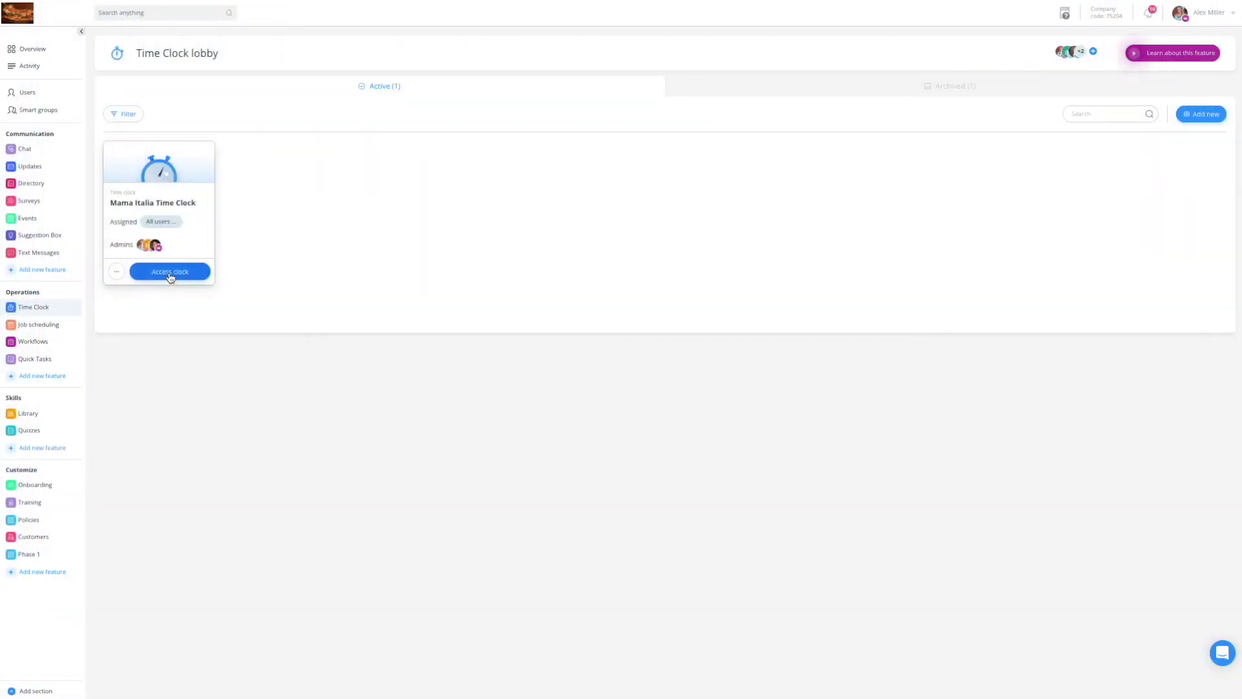
Access the Mama Italia Time Clock and bring up its General settings page
{"action": "left_click", "coordinate": [170, 273]}
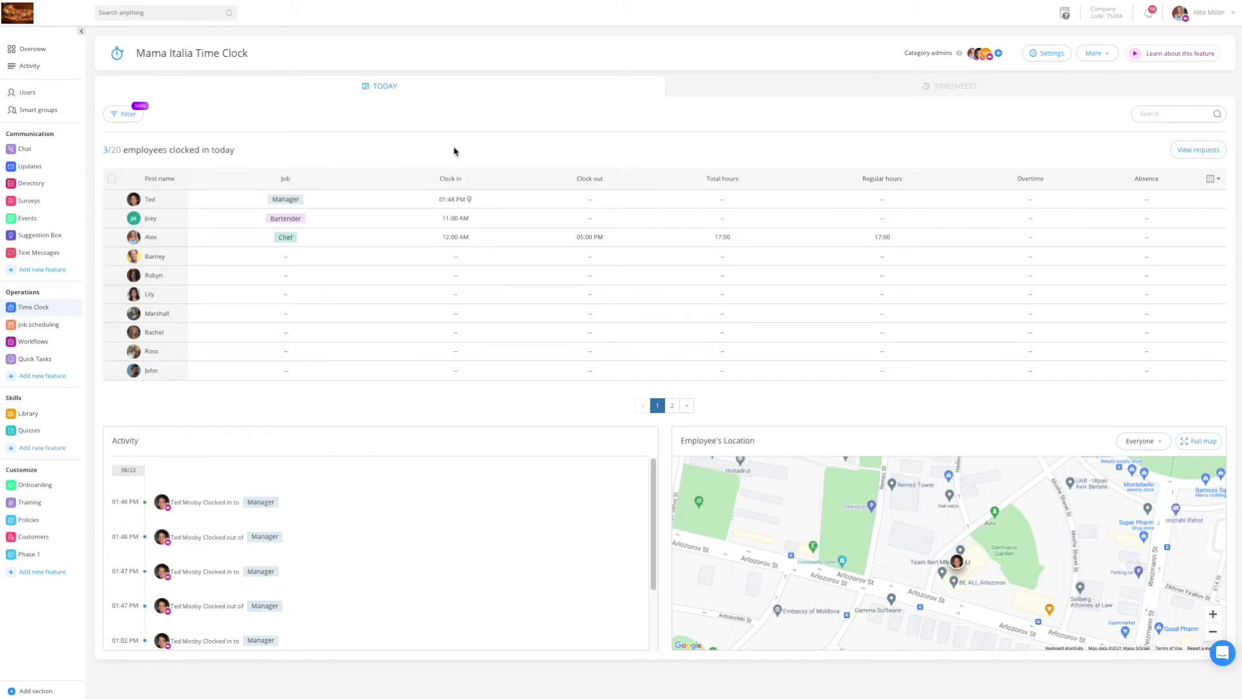
{"action": "mouse_move", "coordinate": [458, 203]}
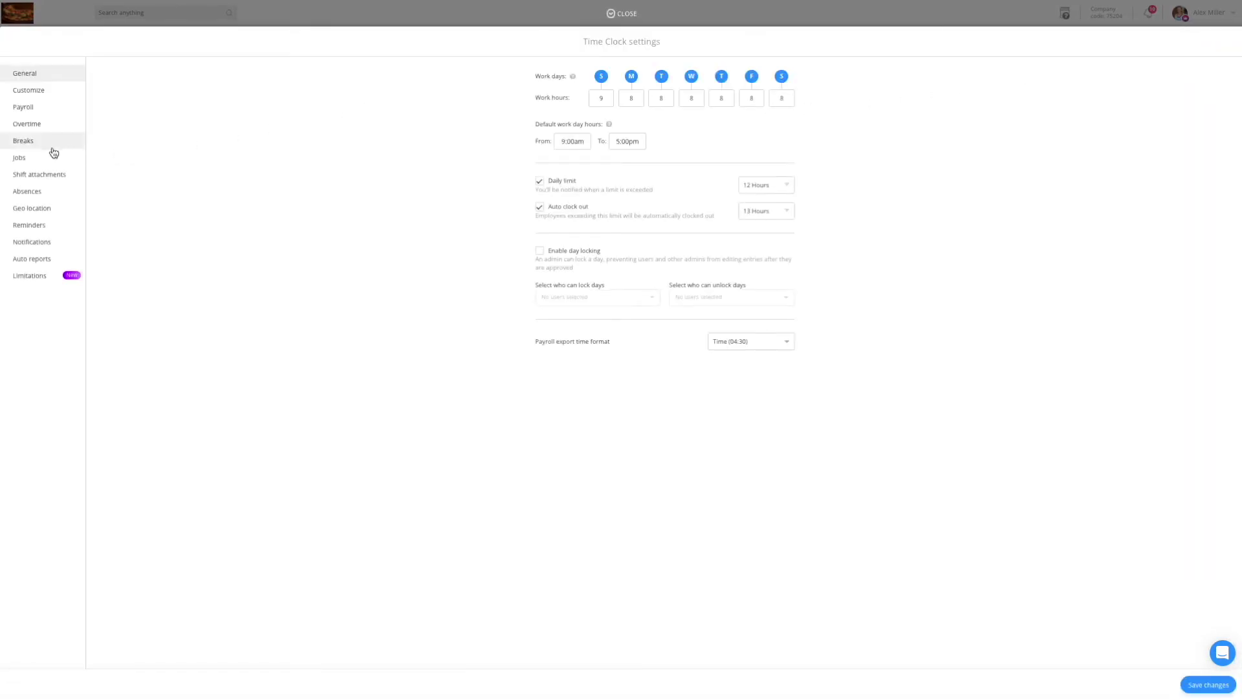
Create a job named 'Server' in the Jobs list and save it
{"action": "left_click", "coordinate": [37, 161]}
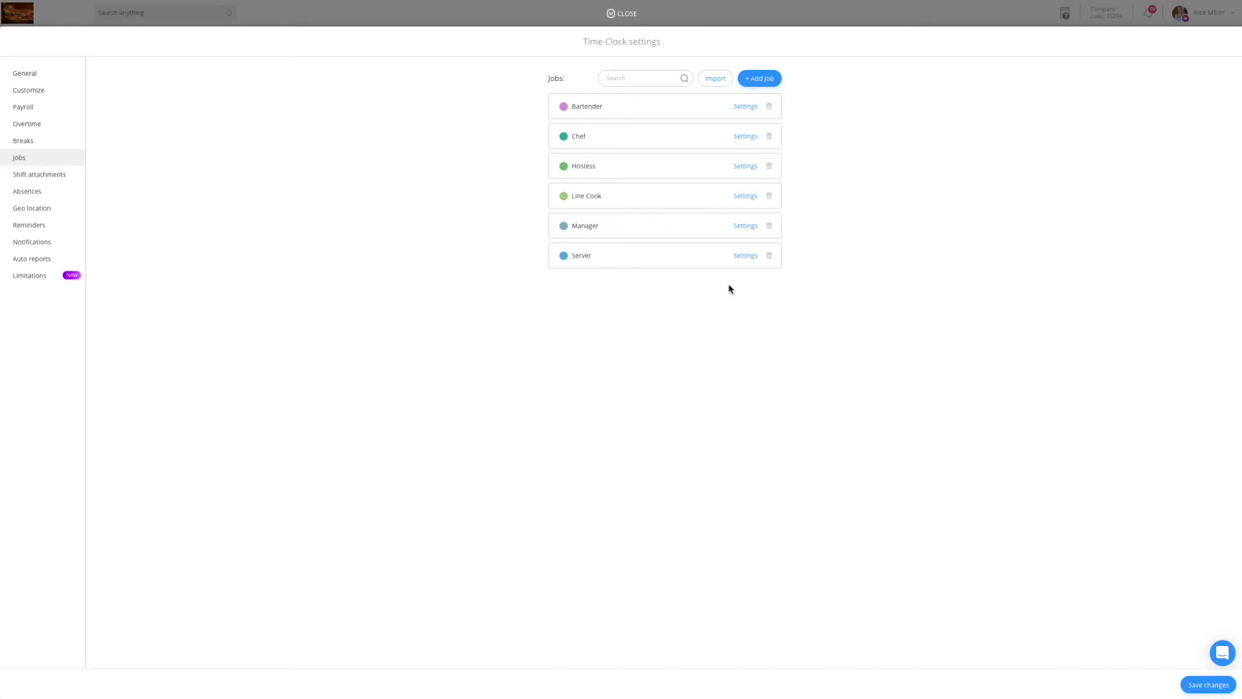
{"action": "left_click", "coordinate": [775, 79]}
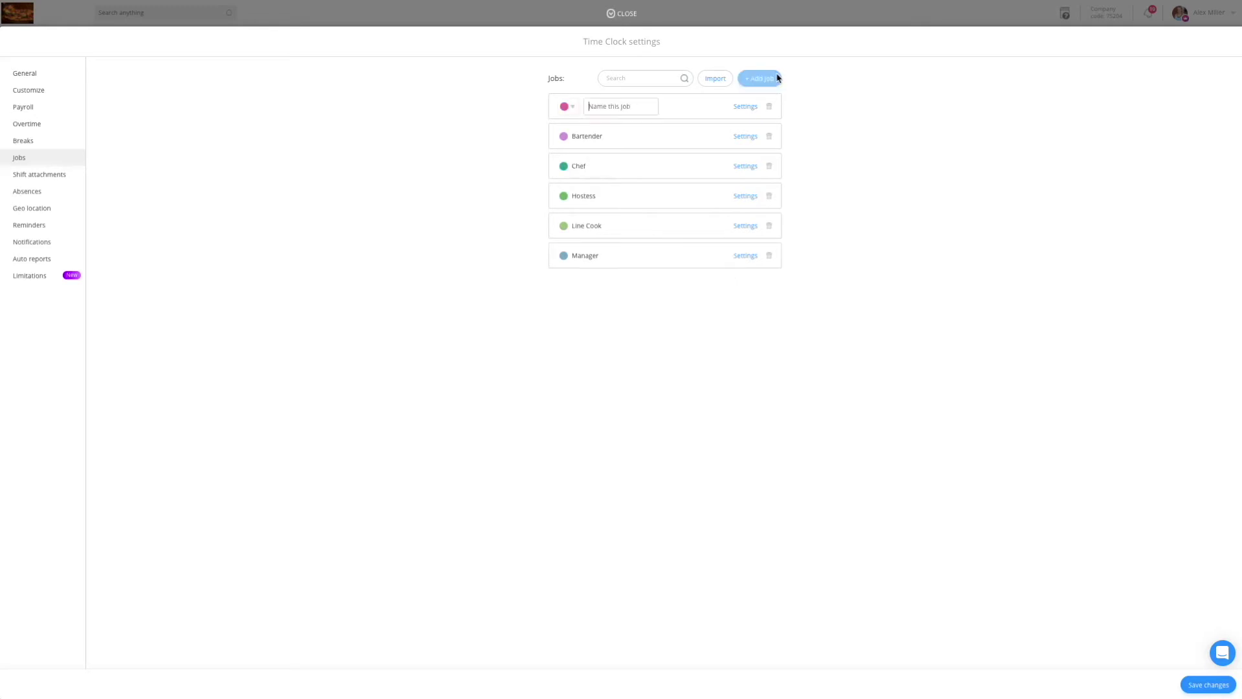
{"action": "left_click", "coordinate": [617, 105]}
{"action": "type", "text": "Server"}
{"action": "left_click", "coordinate": [674, 112]}
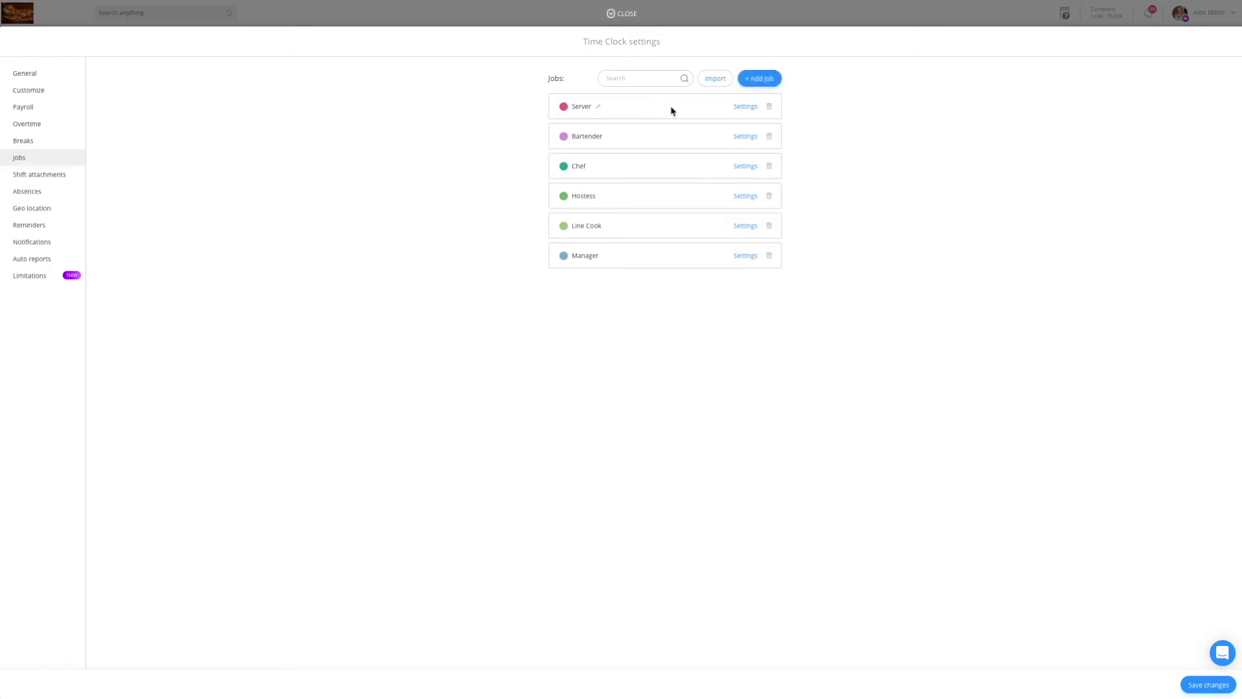
{"action": "left_click", "coordinate": [744, 107]}
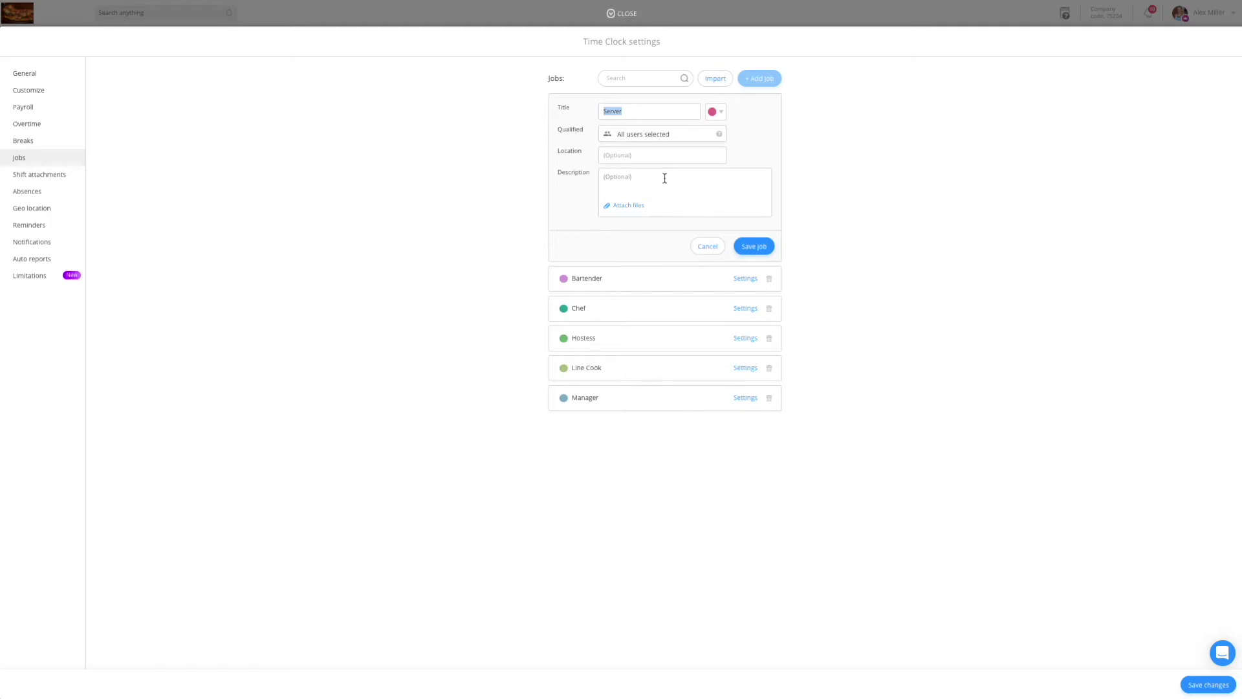
{"action": "left_click", "coordinate": [758, 251]}
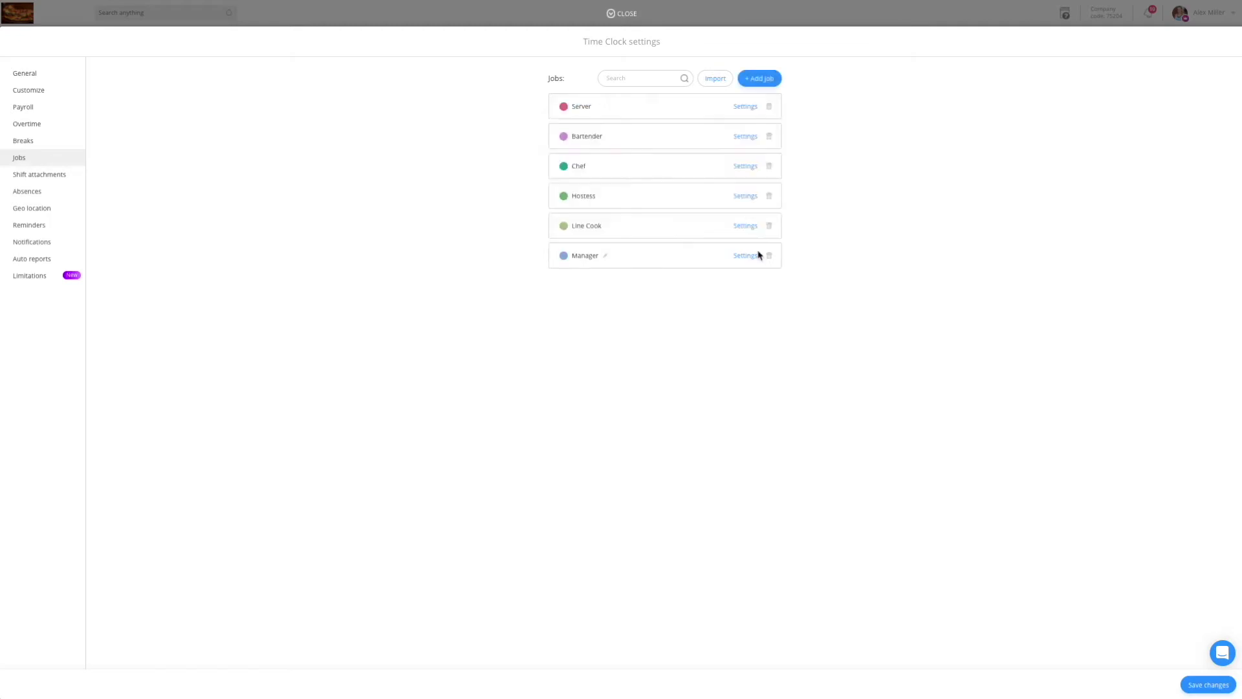
Toggle mobile app clock-in off and back on under Customize, leaving it enabled
{"action": "left_click", "coordinate": [20, 94]}
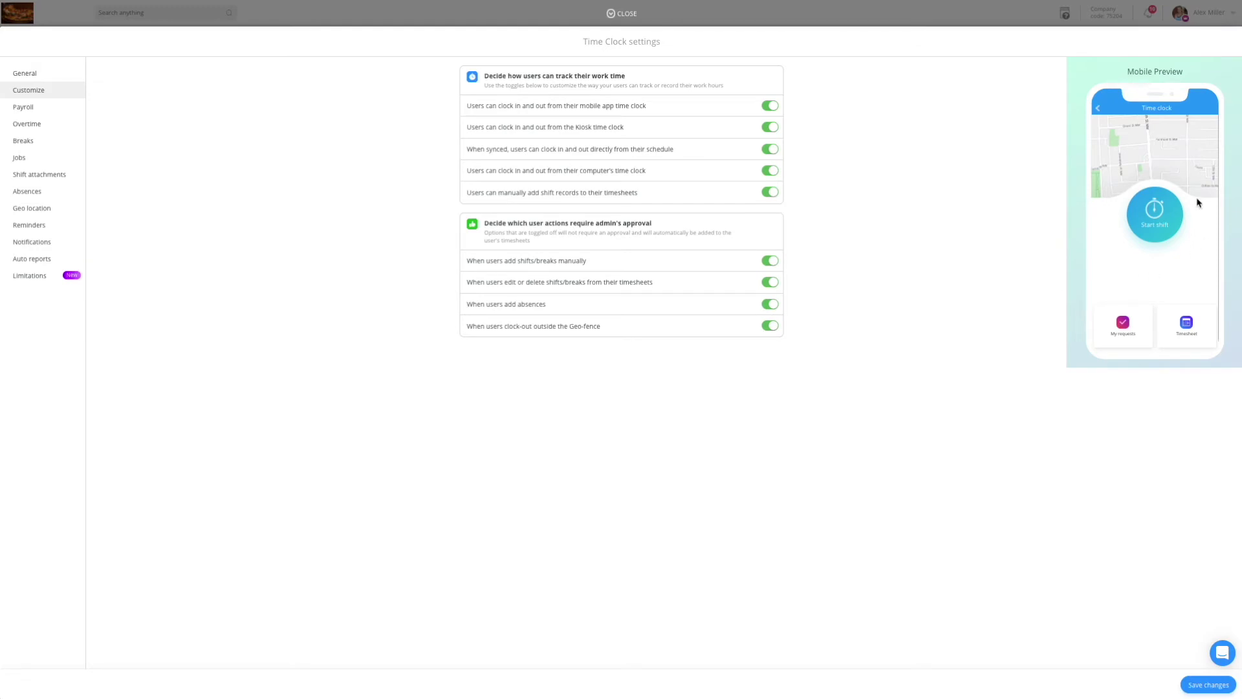
{"action": "left_click", "coordinate": [774, 109]}
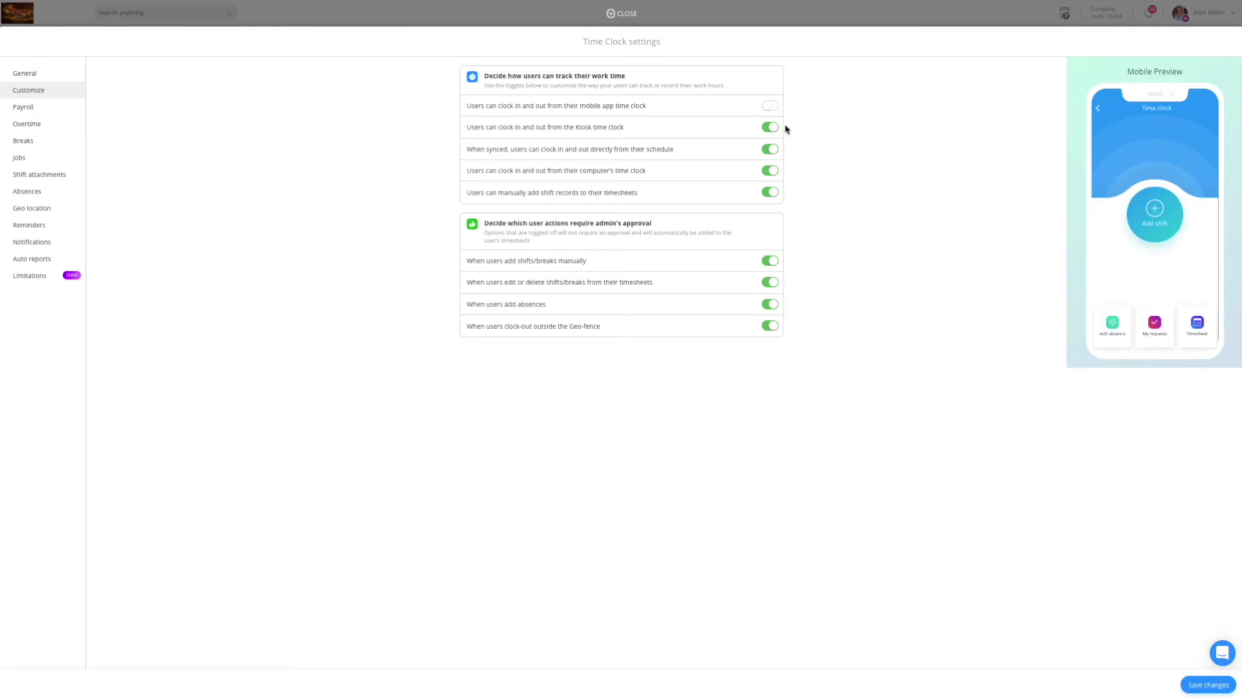
{"action": "left_click", "coordinate": [767, 110]}
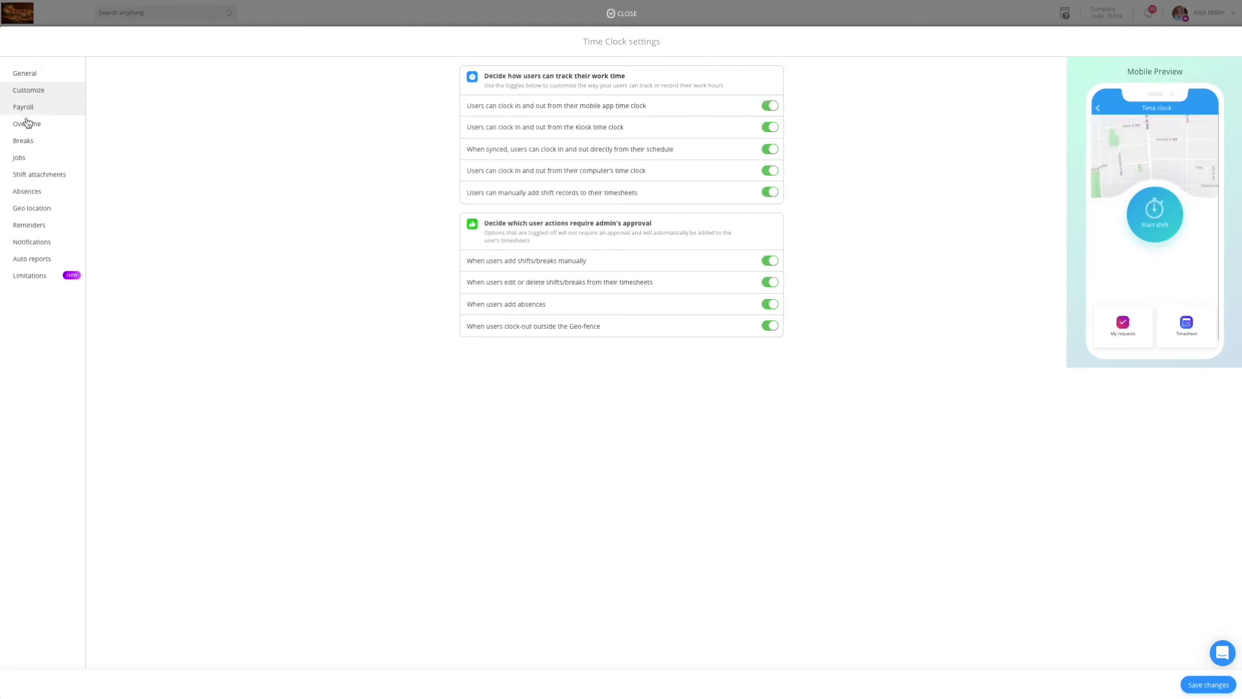
{"action": "left_click", "coordinate": [30, 195]}
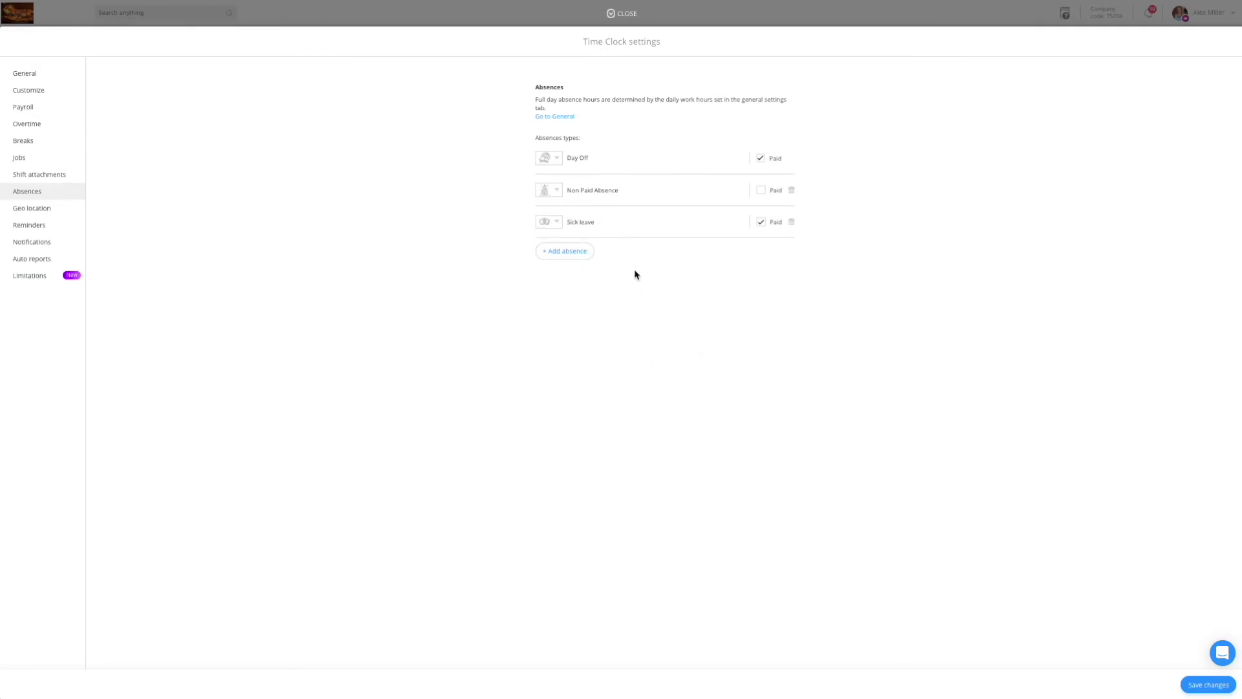
Rename the unpaid 'Non Paid Absence' type to 'Vacation'
{"action": "left_click", "coordinate": [627, 189]}
{"action": "triple_click", "coordinate": [628, 189]}
{"action": "type", "text": "Vacation"}
{"action": "left_click", "coordinate": [875, 191]}
{"action": "left_click", "coordinate": [40, 77]}
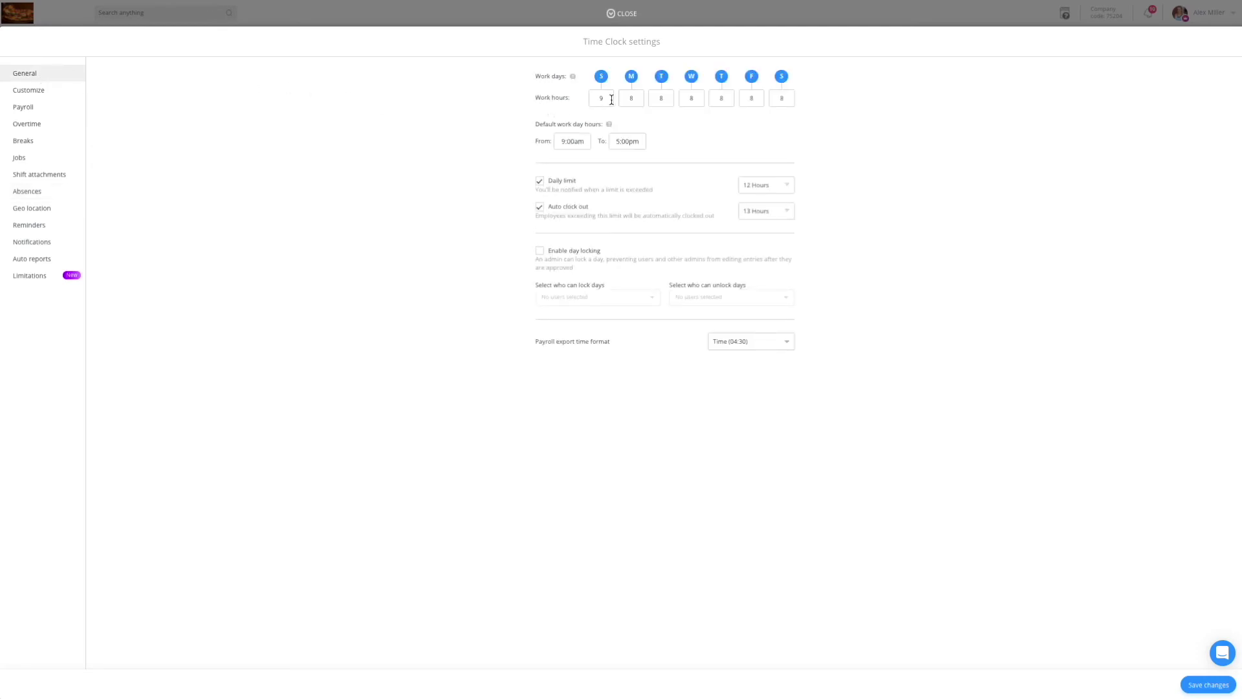
Change Sunday's work hours to 8 and save the Time Clock settings
{"action": "left_click_drag", "start_coordinate": [611, 99], "coordinate": [595, 101]}
{"action": "left_click", "coordinate": [1196, 687]}
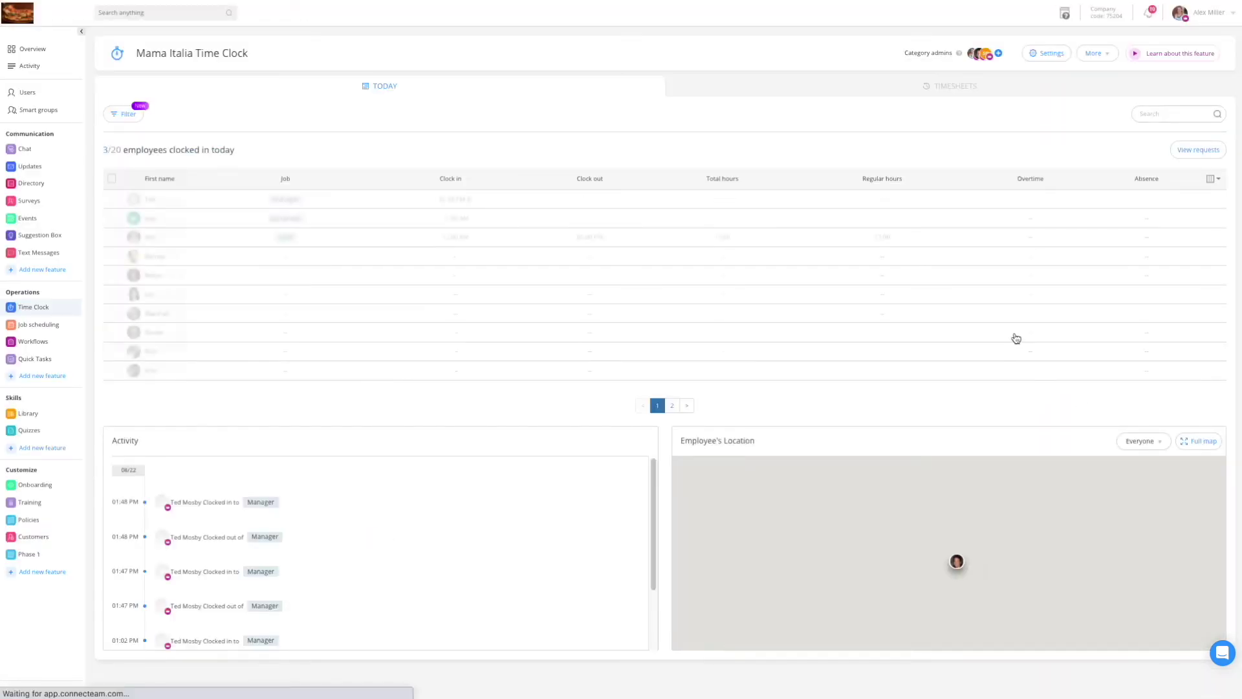
Open the 08/19–09/01 timesheet of the employee with 77:54 total hours
{"action": "left_click", "coordinate": [963, 94]}
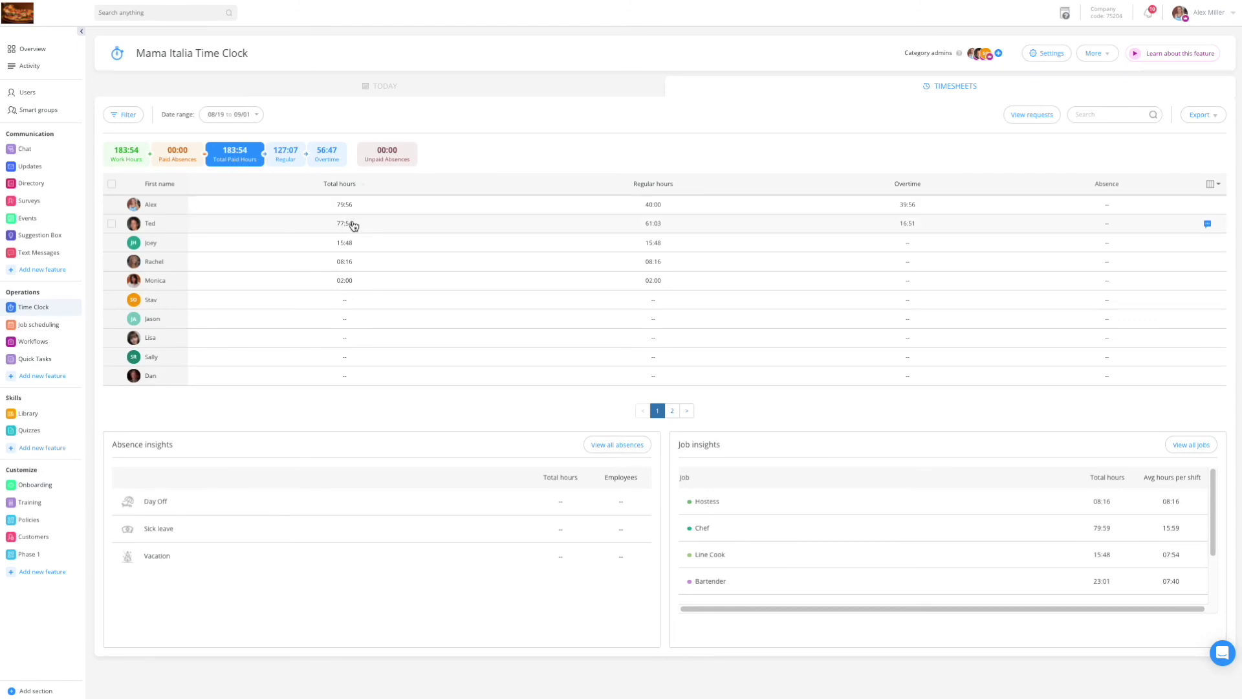
{"action": "left_click", "coordinate": [341, 226]}
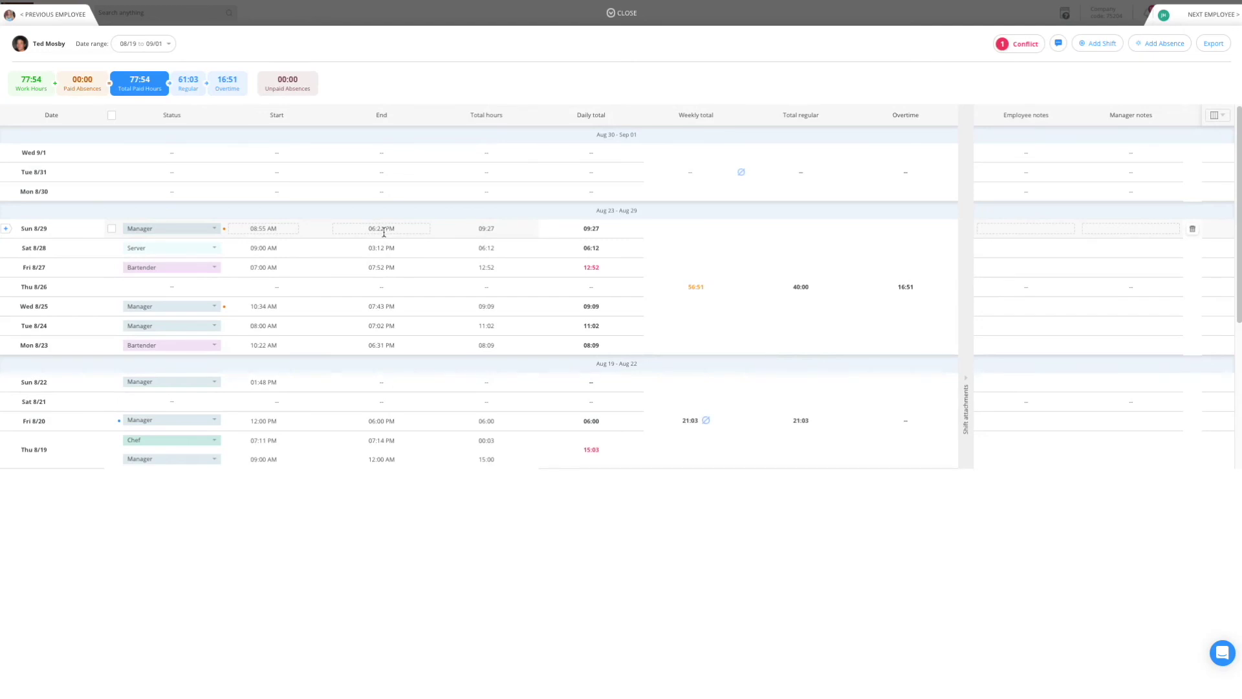
Change the Sun 8/29 shift end to 06:26 PM, then close the employee timesheet
{"action": "left_click", "coordinate": [386, 230]}
{"action": "left_click", "coordinate": [384, 230]}
{"action": "key", "text": "BackSpace"}
{"action": "key", "text": "Tab"}
{"action": "mouse_move", "coordinate": [329, 230]}
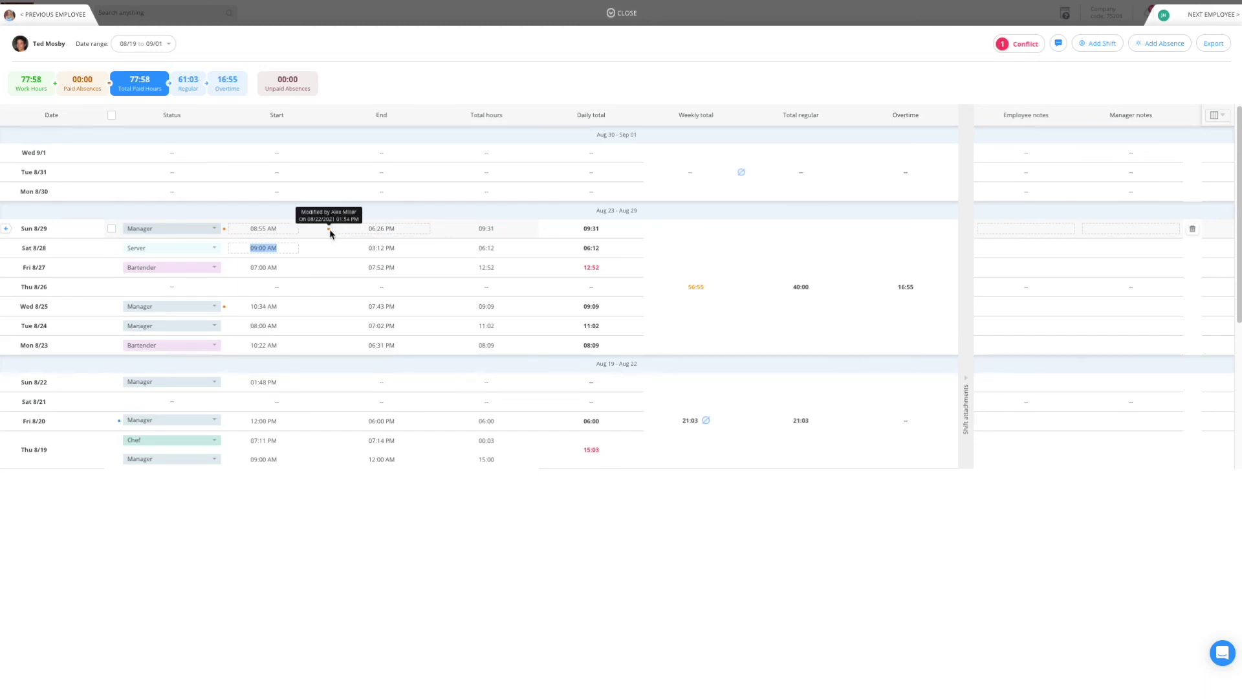
{"action": "left_click", "coordinate": [611, 16]}
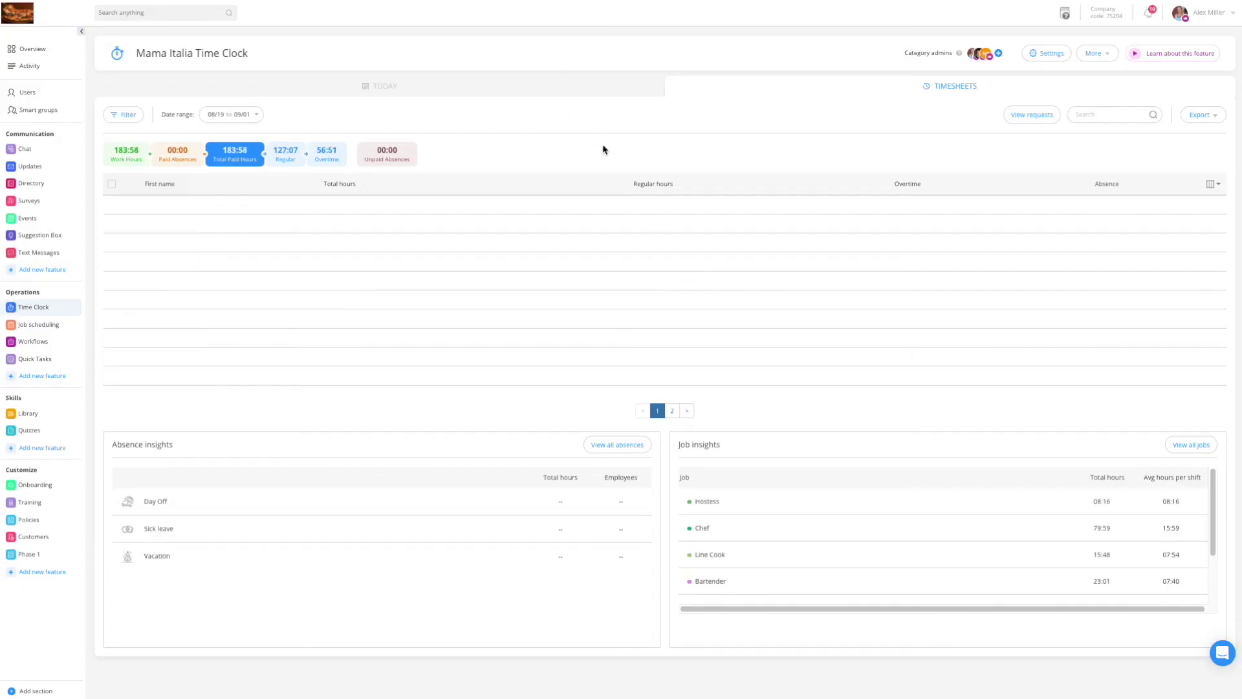